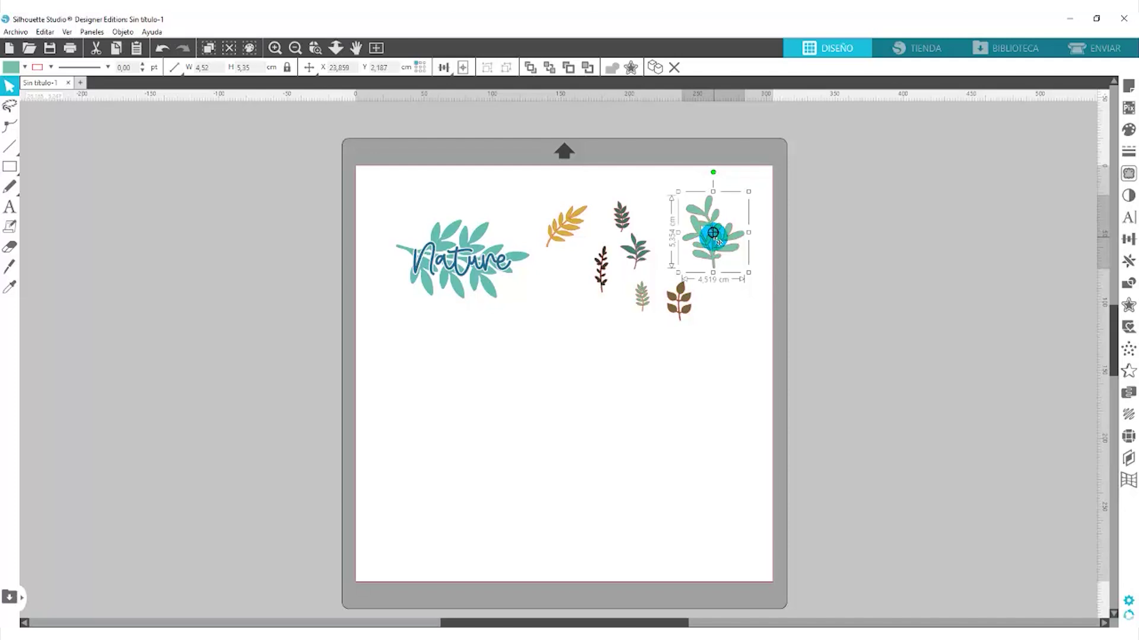
Step: Shift the brown leaf sprig below the large green branch slightly, to about X 23.16 cm, Y 8.63 cm
left_click(679, 301)
left_click(685, 302)
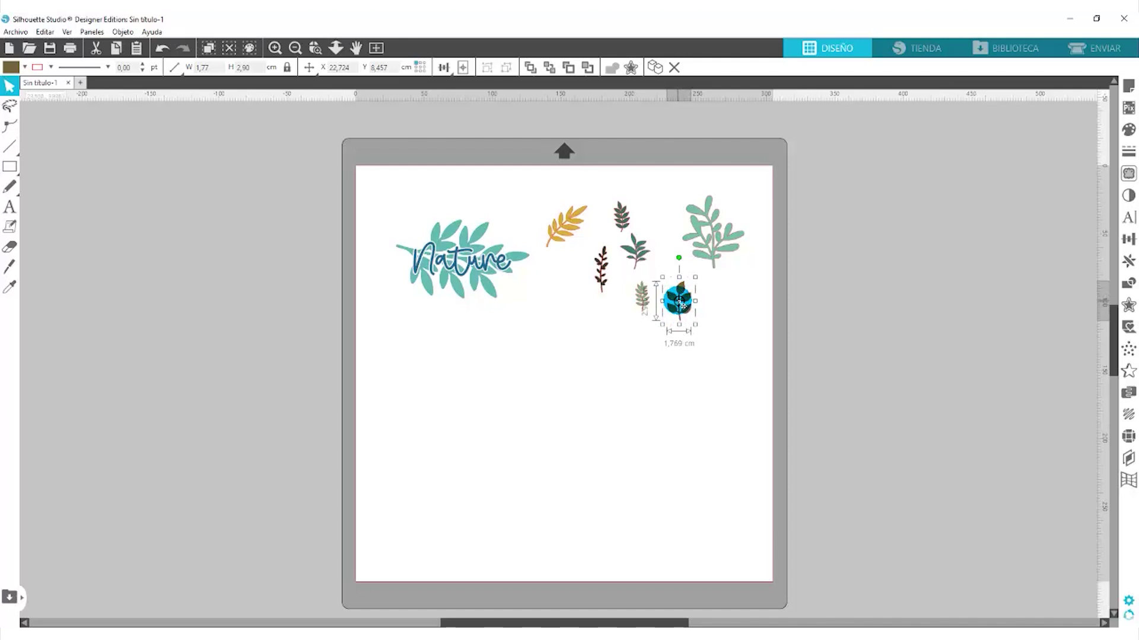
mouse_move(680, 295)
left_mouse_down()
mouse_move(707, 320)
mouse_move(691, 305)
left_mouse_up()
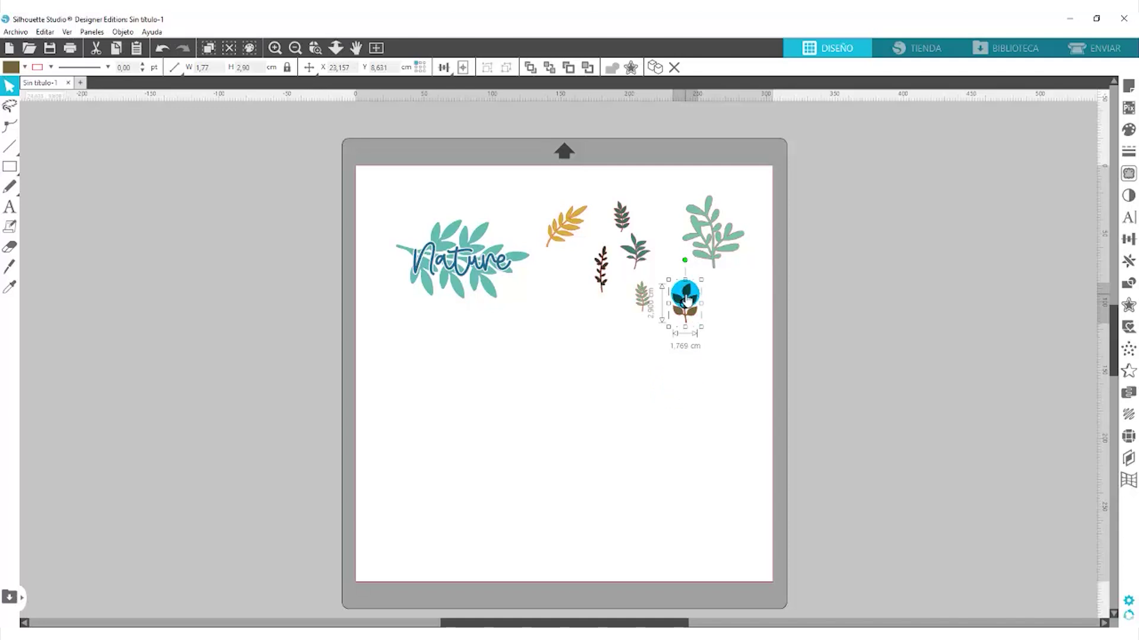
Step: Make sure the rotation centre setting (Centro de rotación) is enabled in the preferences' Opciones section and accept
left_click(1129, 604)
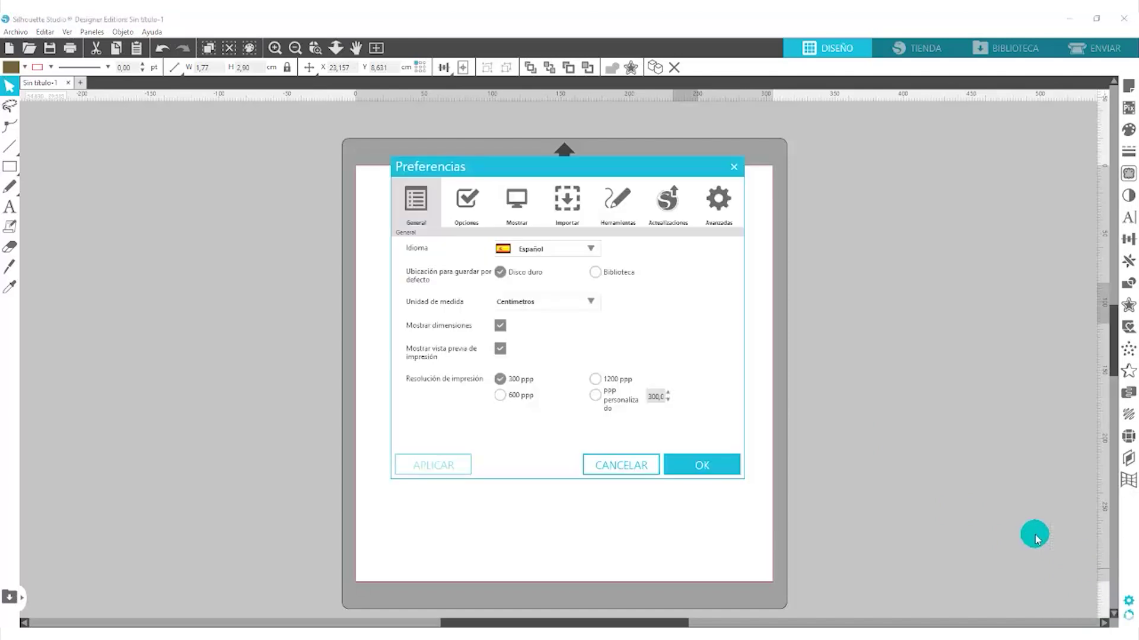
left_click(465, 205)
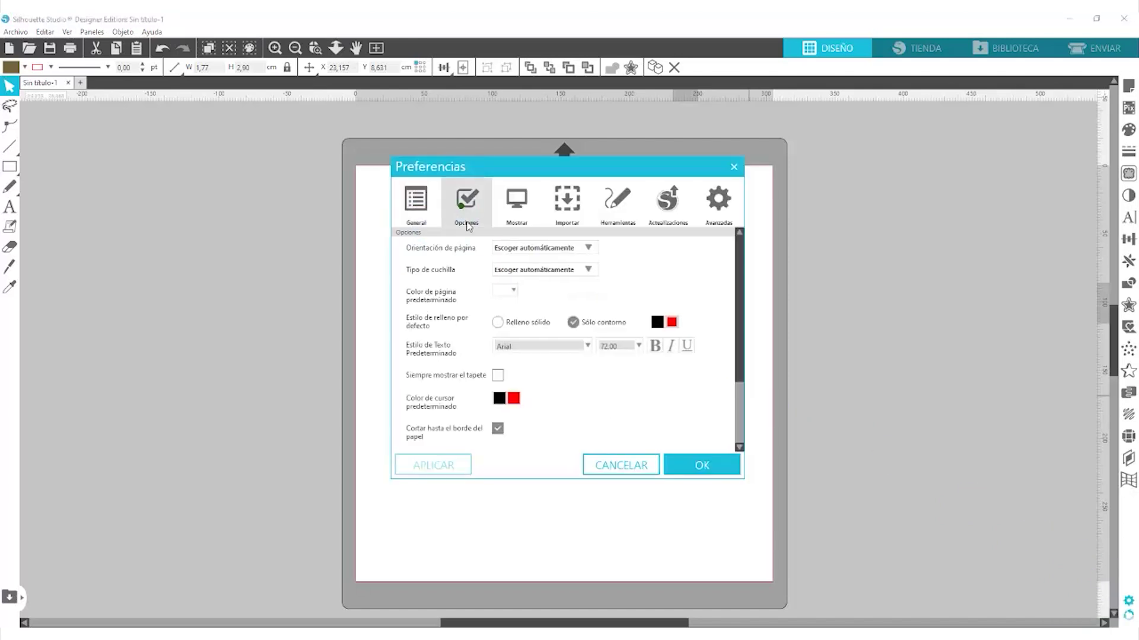
scroll(444, 338, "down", 3)
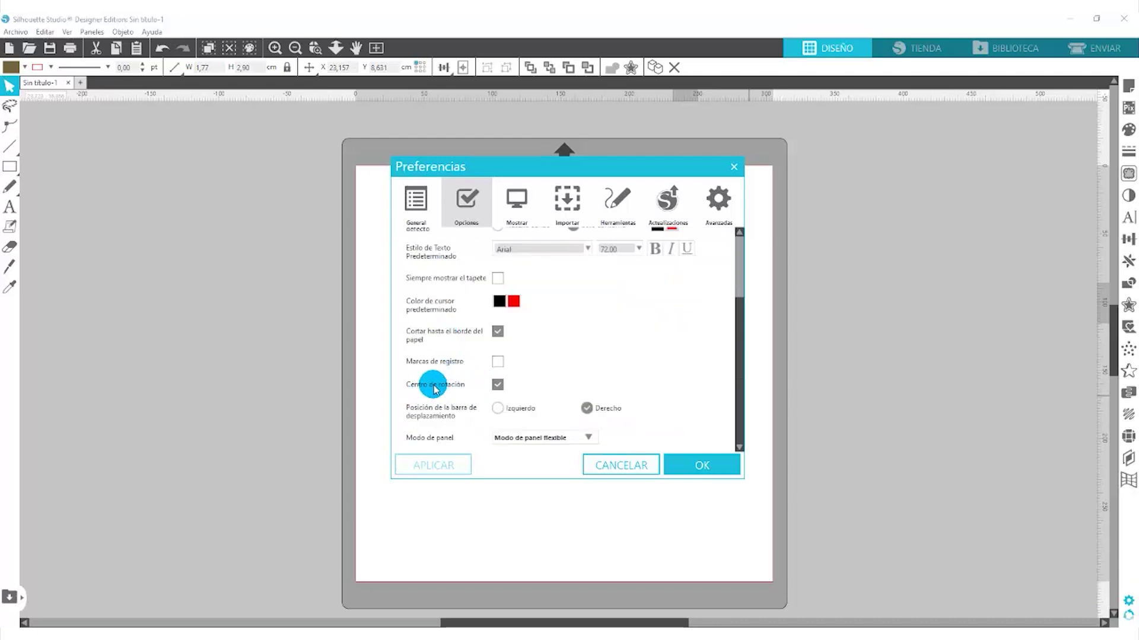
left_click(498, 385)
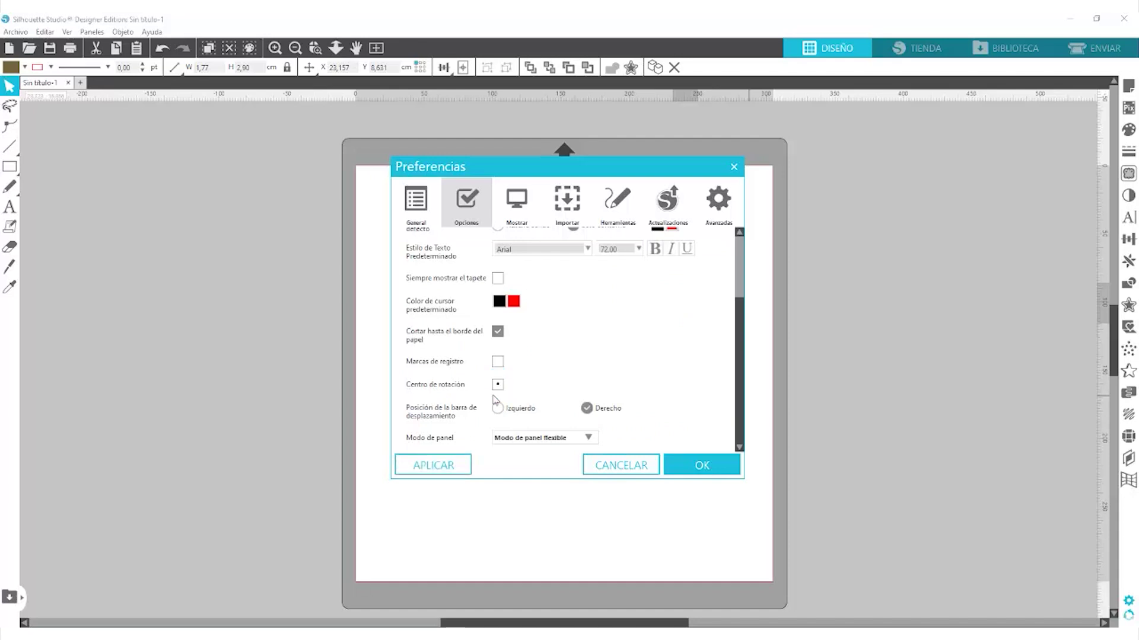
left_click(698, 468)
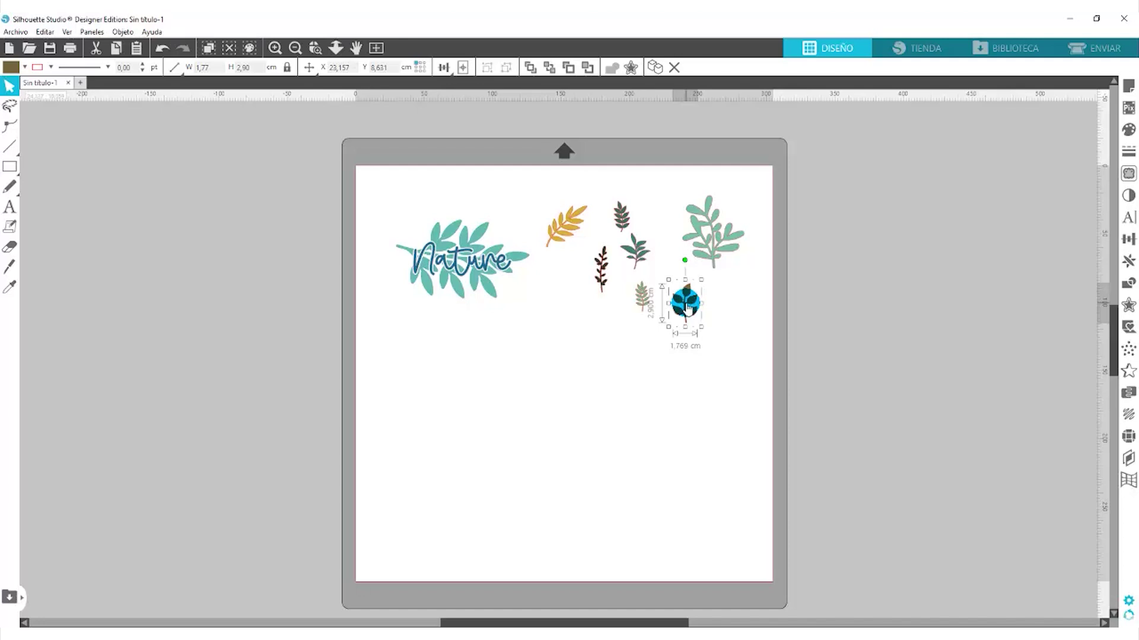
Step: Try rotating the large green branch about its own centre and about a rotation centre placed below it, and put the branch back
left_click_drag(719, 238, 597, 401)
left_click(598, 402)
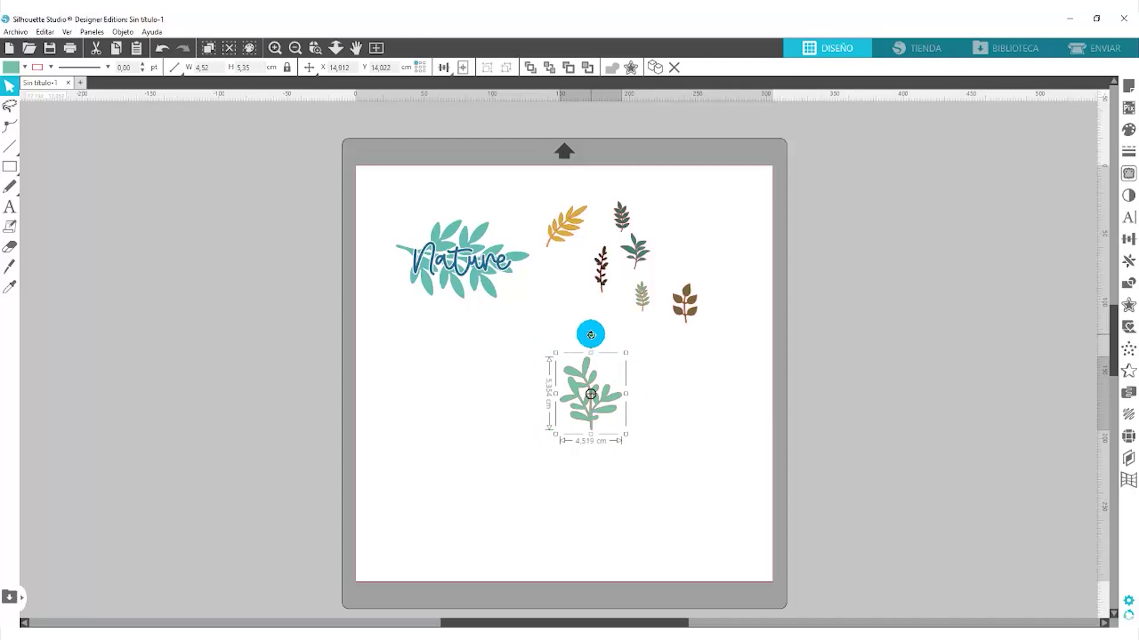
mouse_move(591, 335)
left_mouse_down()
mouse_move(631, 374)
mouse_move(618, 428)
mouse_move(539, 440)
mouse_move(533, 362)
mouse_move(587, 333)
mouse_move(591, 341)
left_mouse_up()
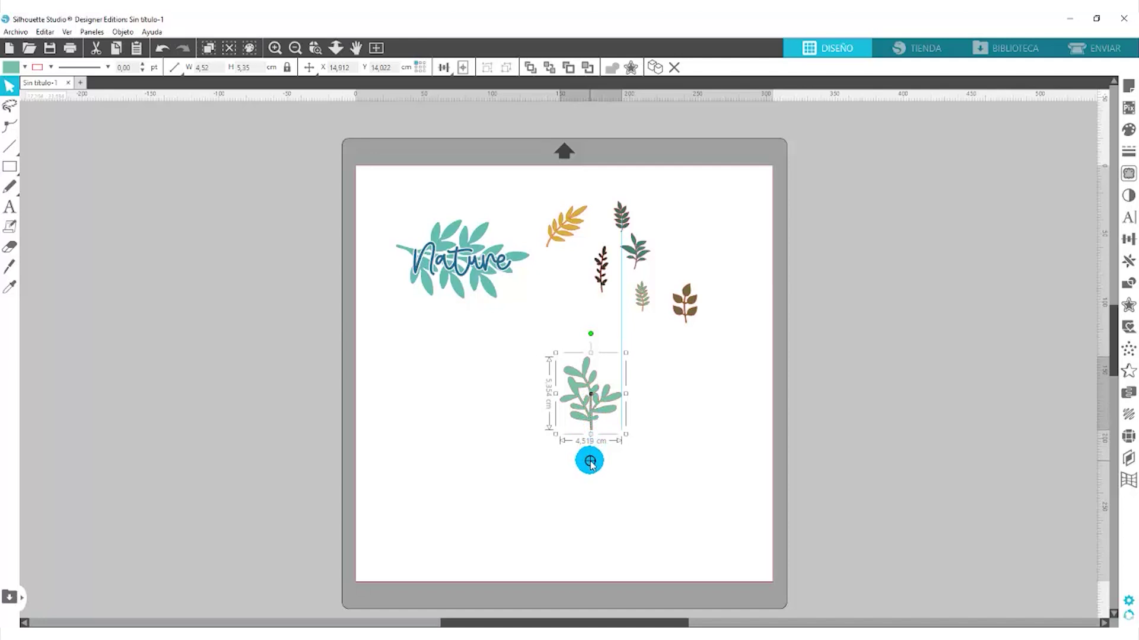
left_click_drag(590, 334, 593, 396)
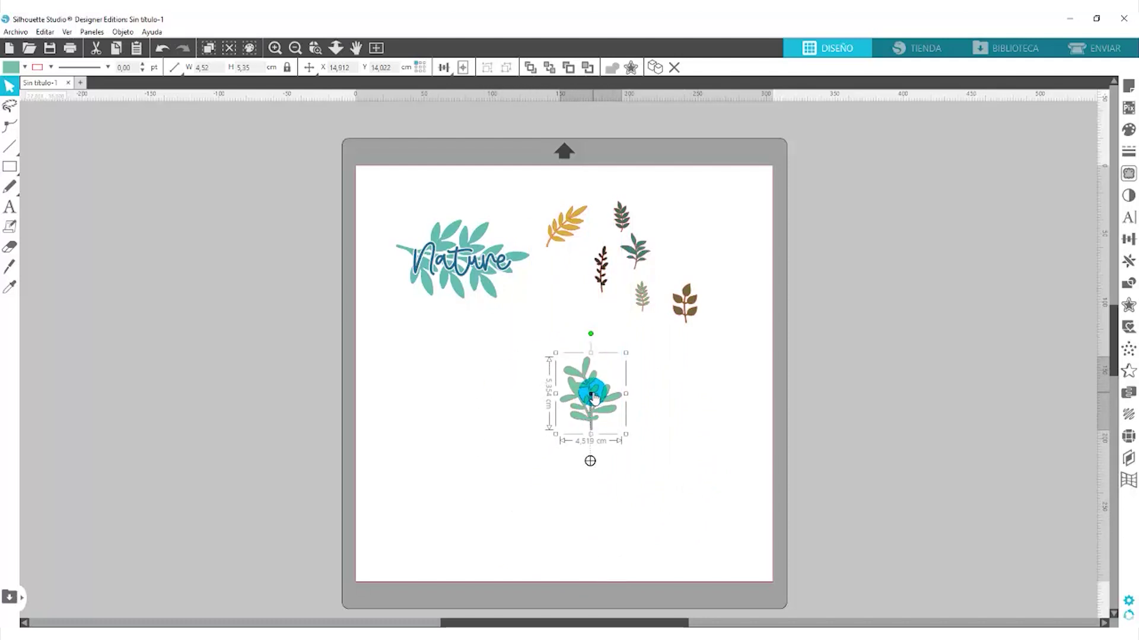
left_click_drag(590, 461, 708, 215)
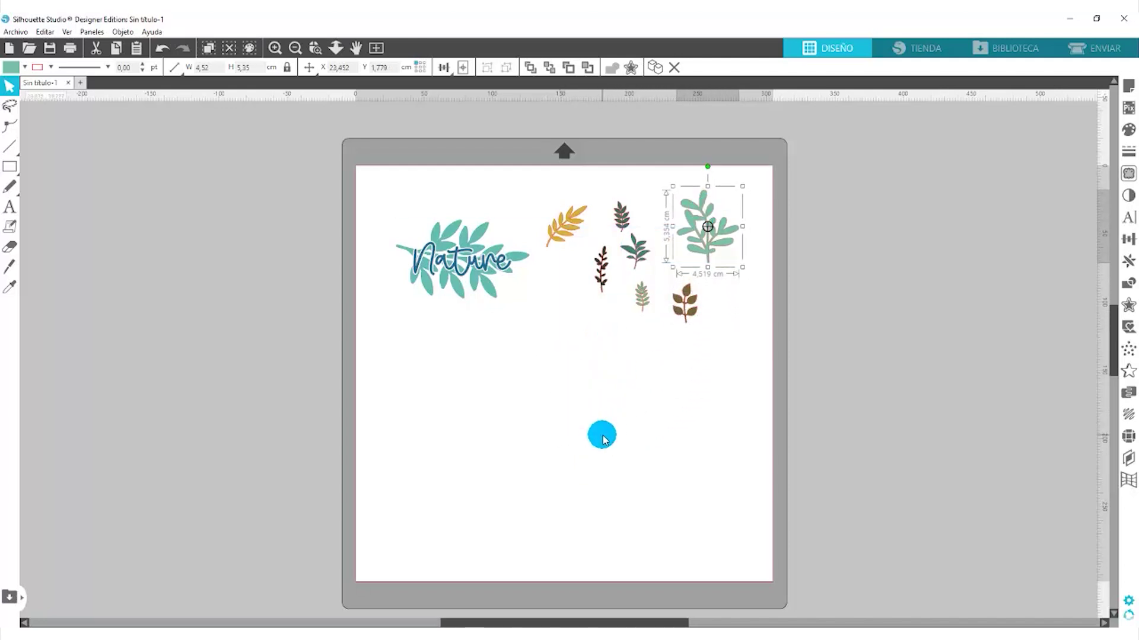
Step: Replicate the horizontally turned yellow leaf into a six-leaf wreath around a rotation centre below it, and move the wreath to the page's lower-left area
left_click_drag(568, 226, 544, 452)
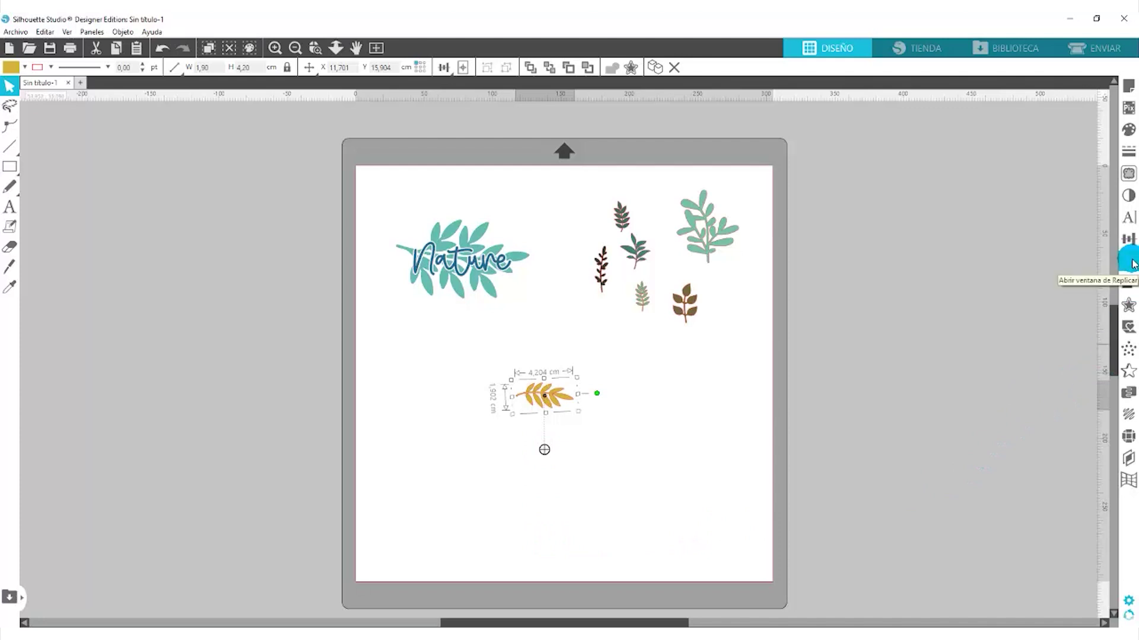
left_click(1131, 261)
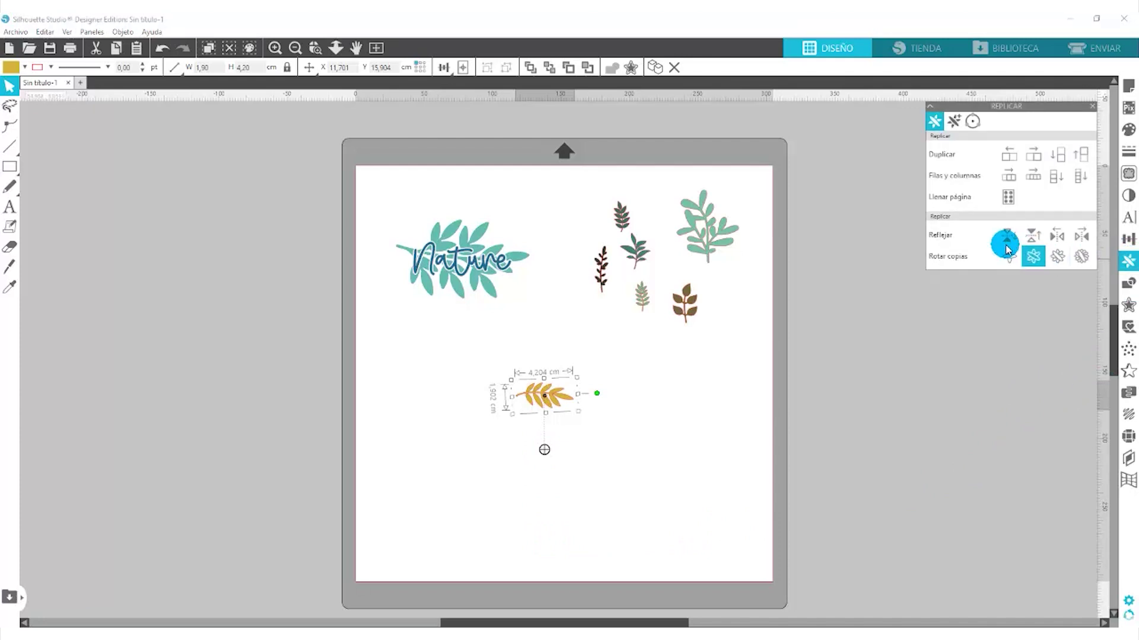
left_click(1080, 257)
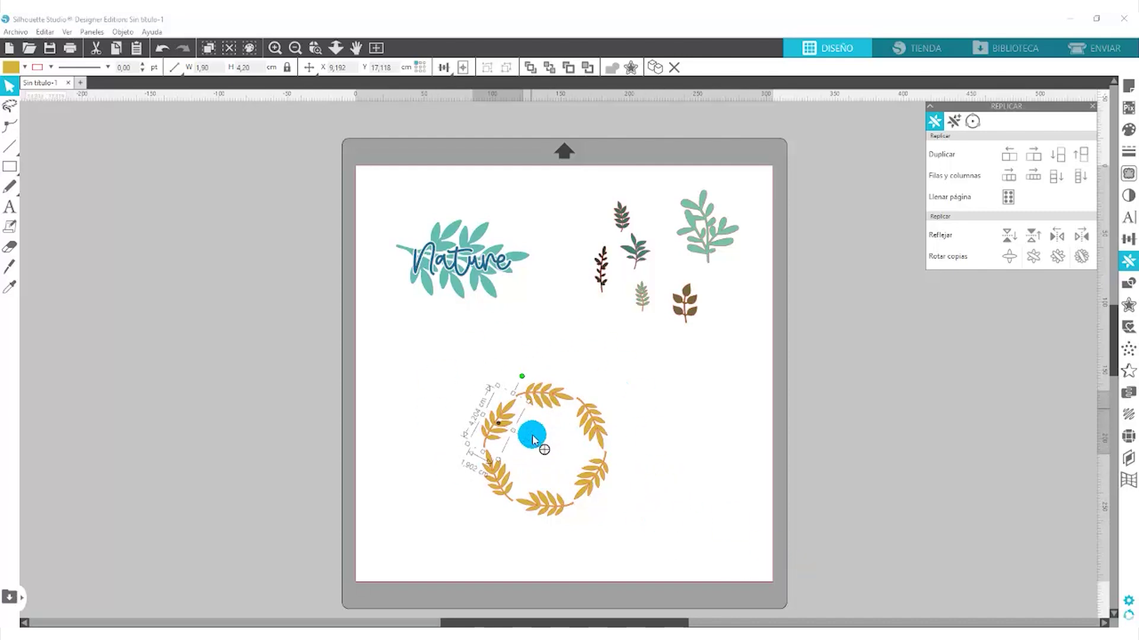
left_click_drag(441, 354, 623, 537)
left_click_drag(597, 430, 516, 426)
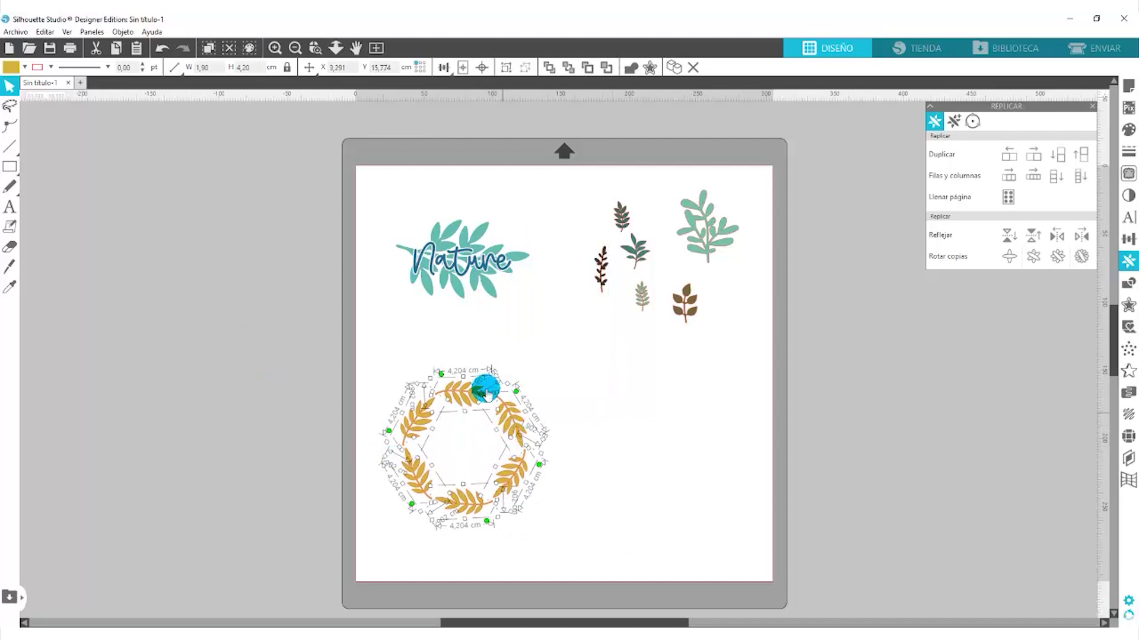
Step: Draw a circle about 0.74 cm wide and replicate it into a ring of six around a rotation centre placed below it
left_click(66, 164)
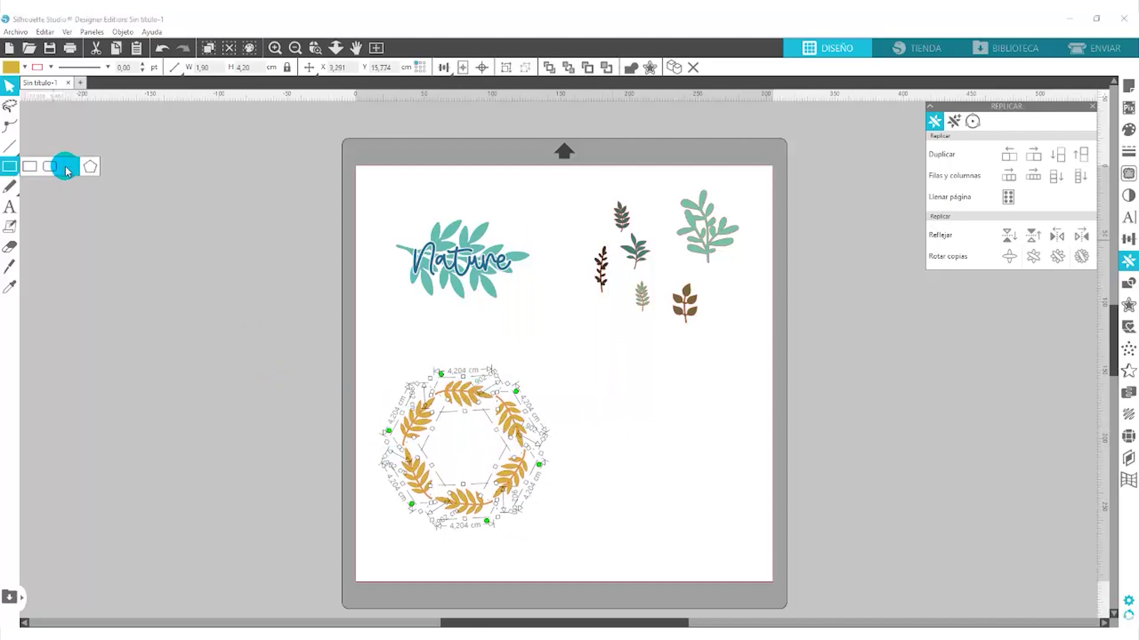
mouse_move(627, 406)
left_mouse_down()
mouse_move(648, 414)
mouse_move(648, 442)
left_mouse_up()
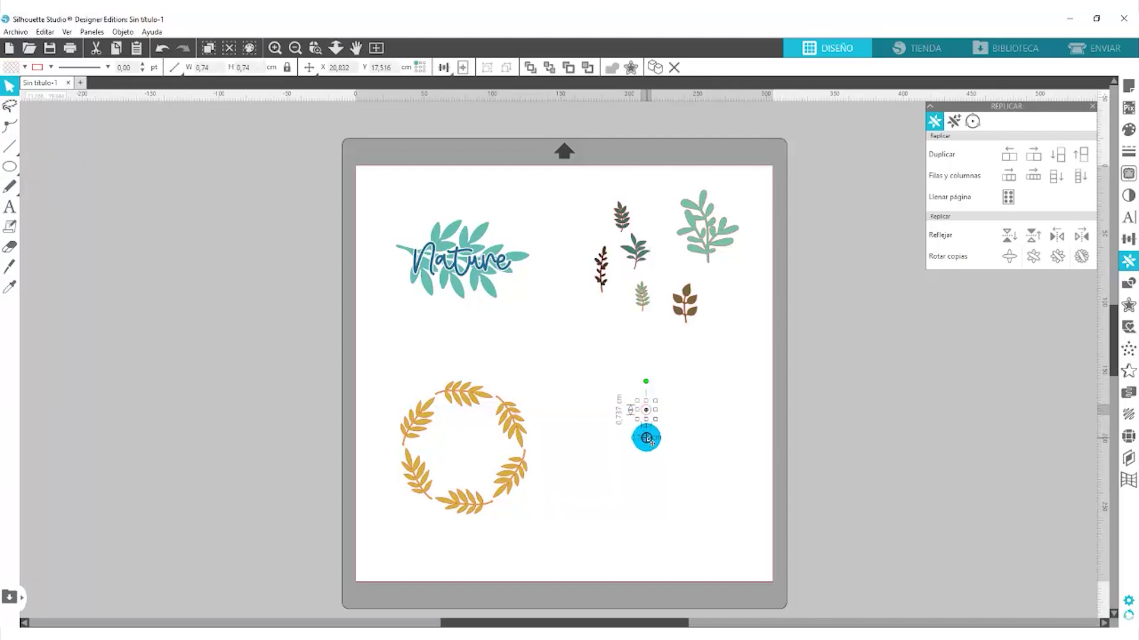
left_click(1081, 257)
left_click(719, 383)
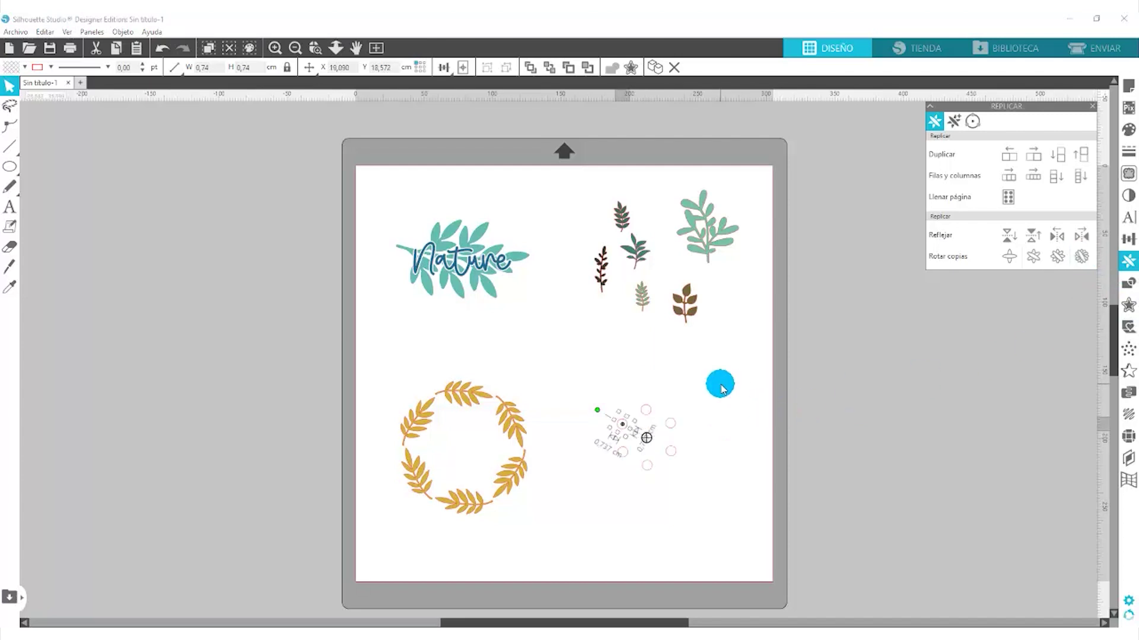
left_click(710, 471)
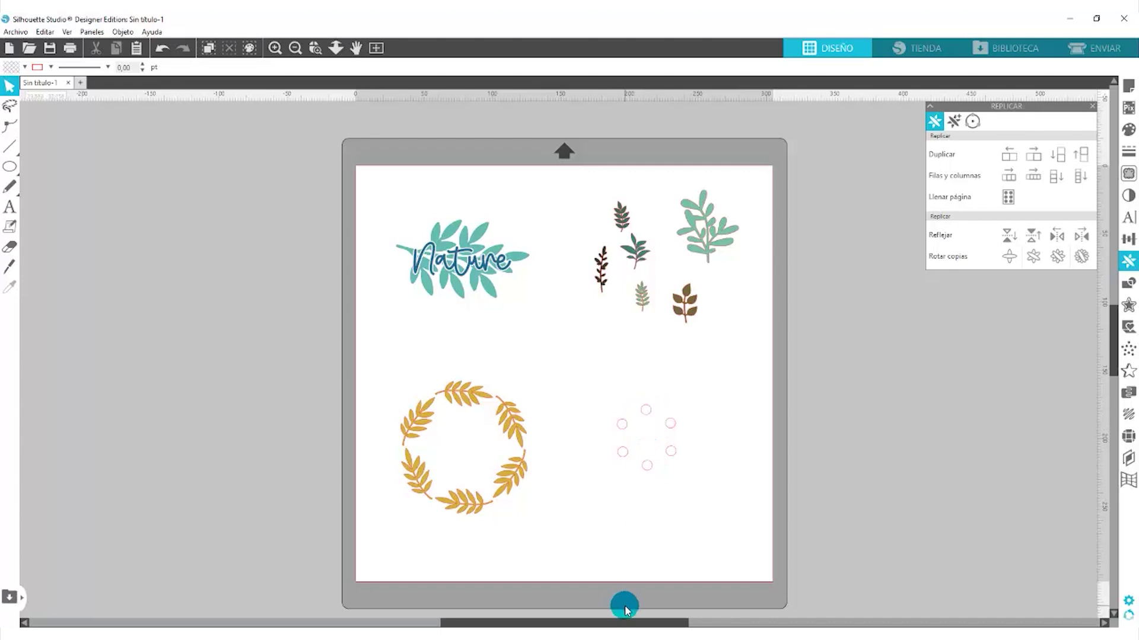
Step: Delete the ring of small circles
left_click_drag(720, 370, 613, 447)
key("Delete")
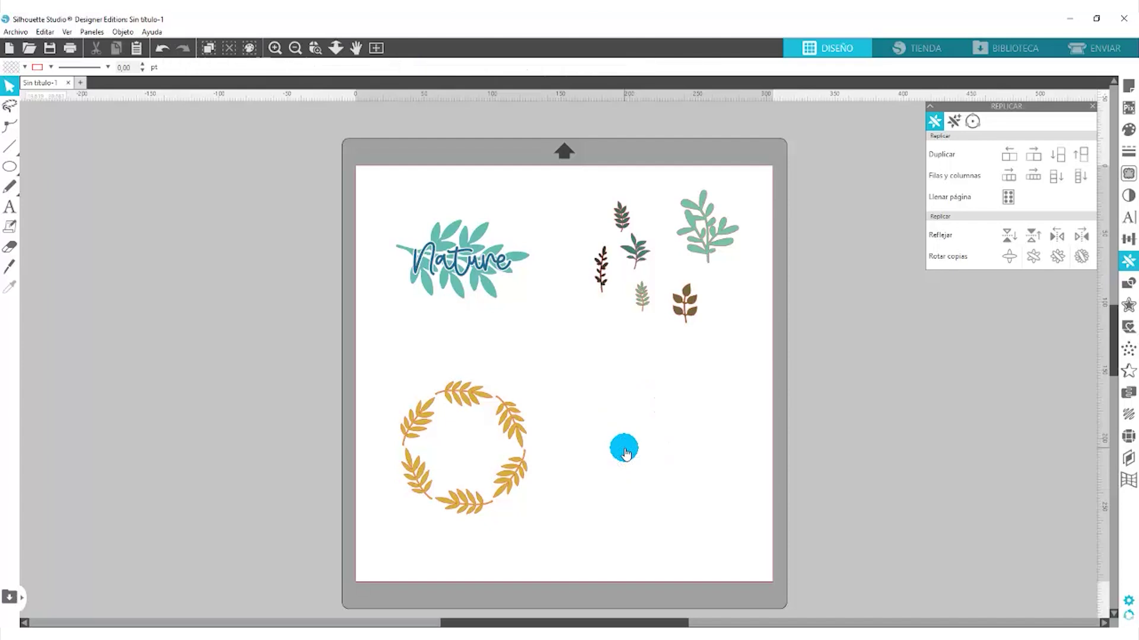
Step: Draw a vertical ellipse about 1.78 × 5.77 cm with a copy beside it, and replicate one ellipse around its own centre into a rosette
mouse_move(12, 175)
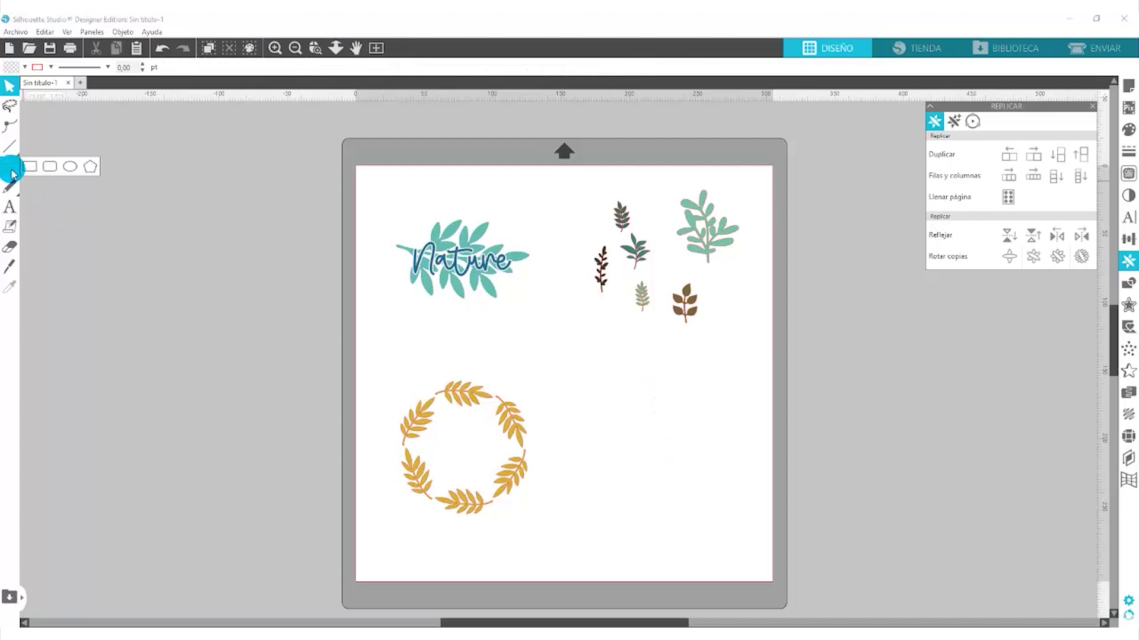
left_click(70, 166)
left_click_drag(634, 374, 711, 452)
left_click(629, 454)
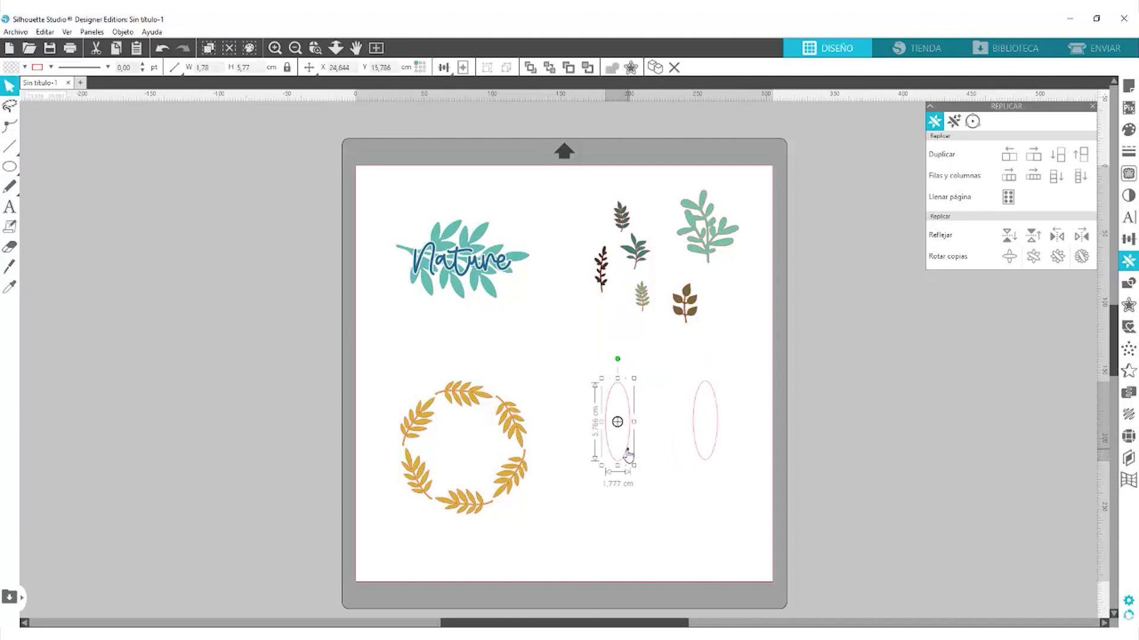
left_click(1082, 257)
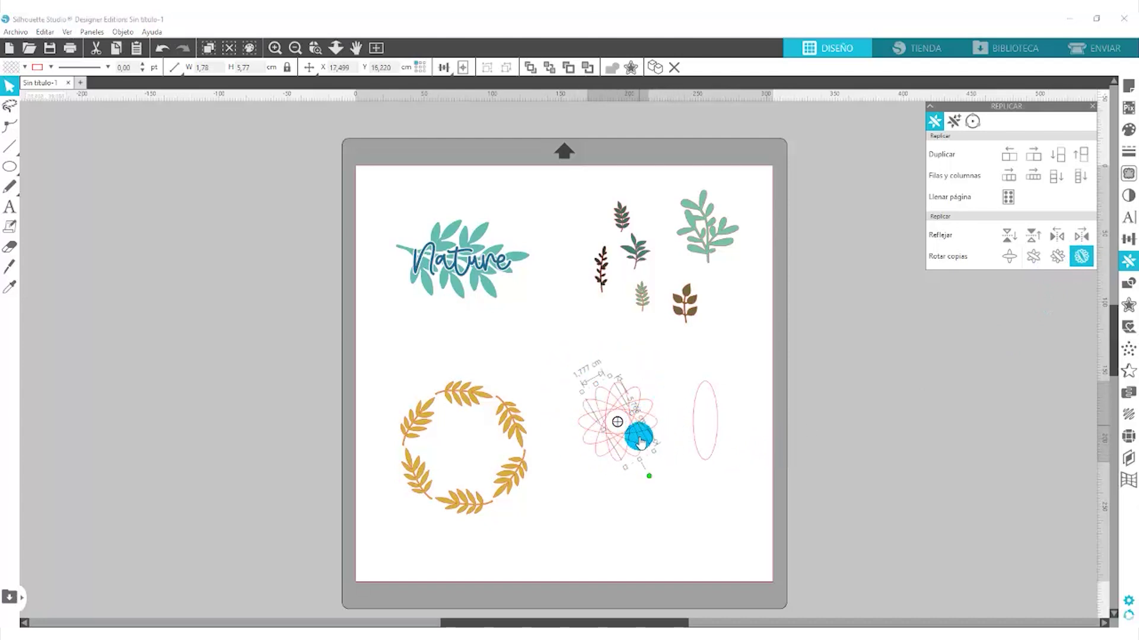
Step: Place the second ellipse's rotation centre near its lower end and replicate it into a six-petal flower
left_click(703, 457)
left_click_drag(705, 420, 705, 460)
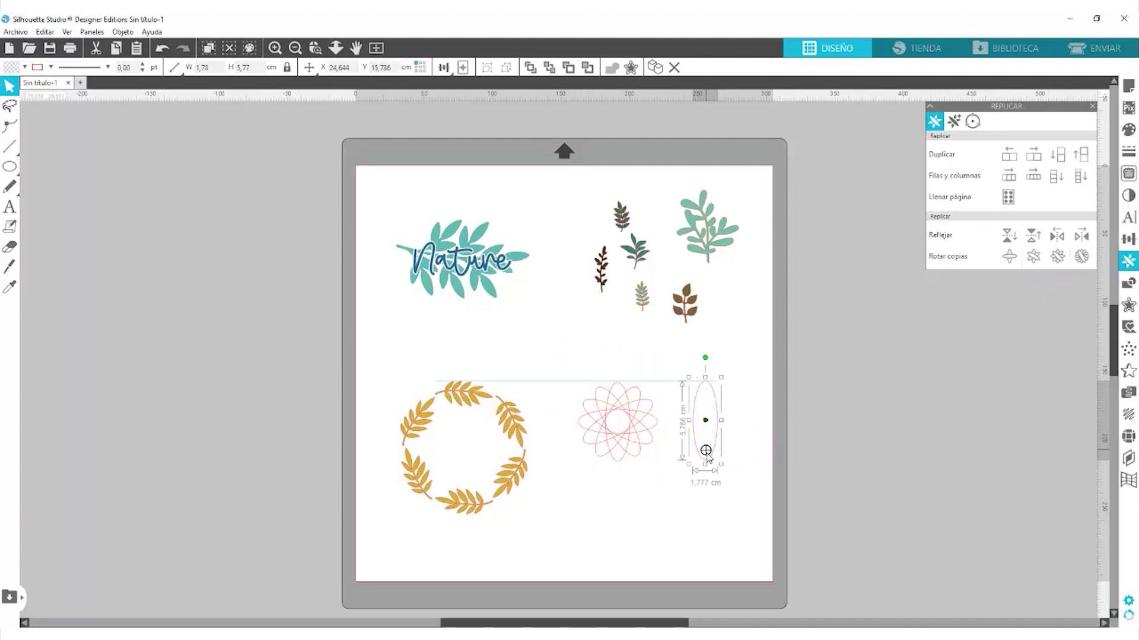
left_click(1082, 257)
left_click(854, 485)
Step: Move the six-petal flower and the ellipse rosette apart so they no longer overlap
left_click_drag(785, 376, 623, 570)
left_click_drag(710, 477, 732, 442)
left_click_drag(569, 394, 645, 437)
left_click(658, 354)
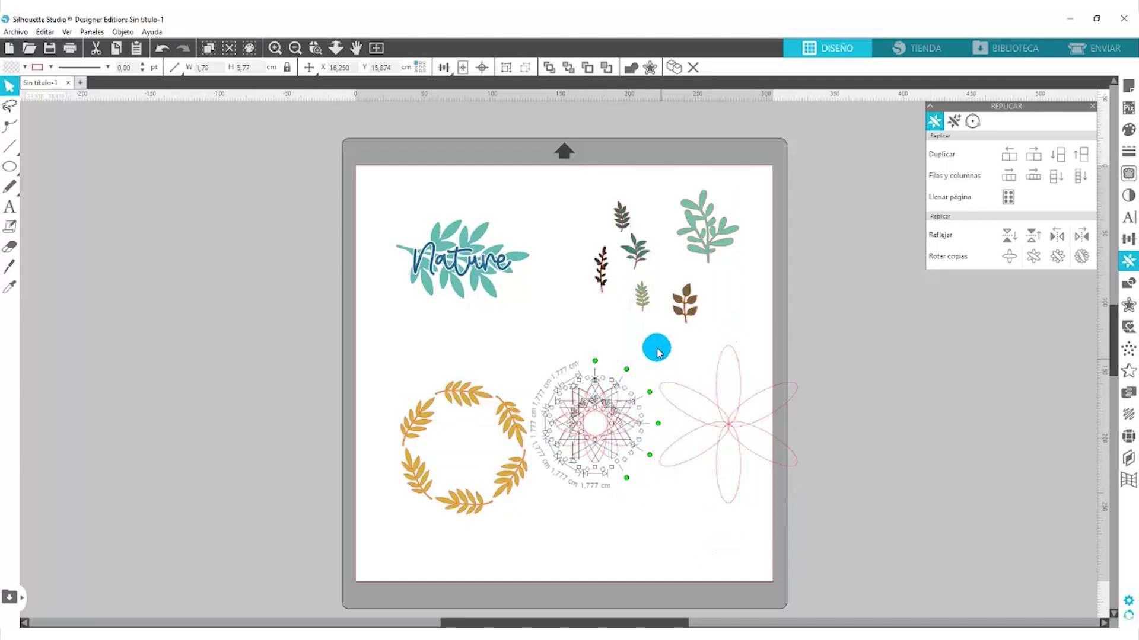
Step: Move the six-petal flower to the page's lower-right corner and weld its ellipses into one outline
left_click_drag(669, 364, 740, 525)
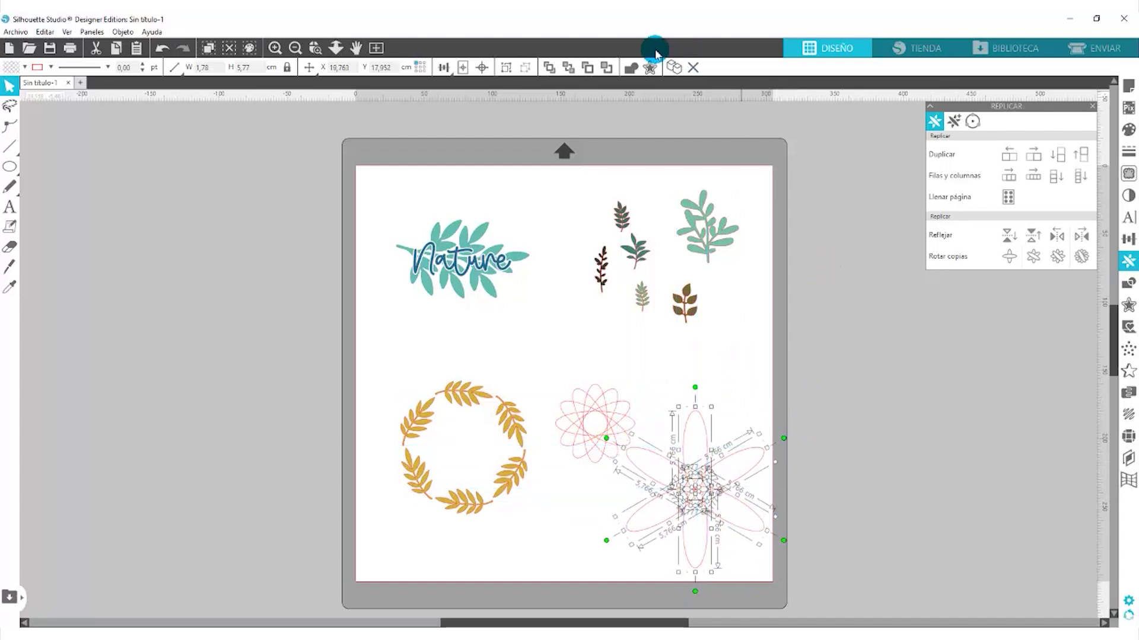
left_click(629, 69)
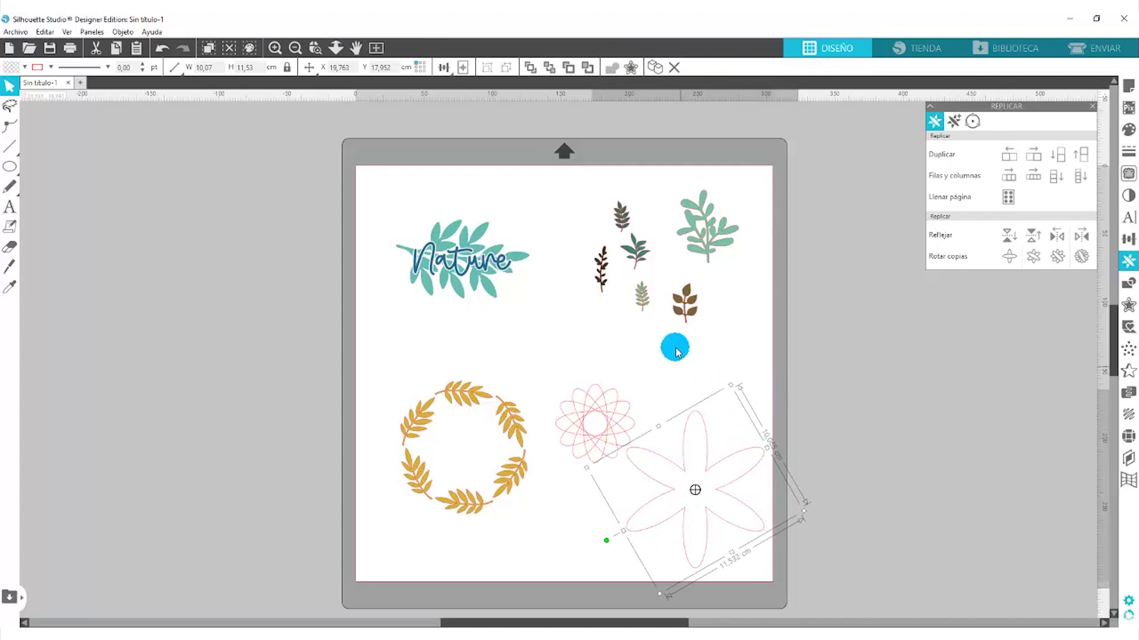
left_click(830, 397)
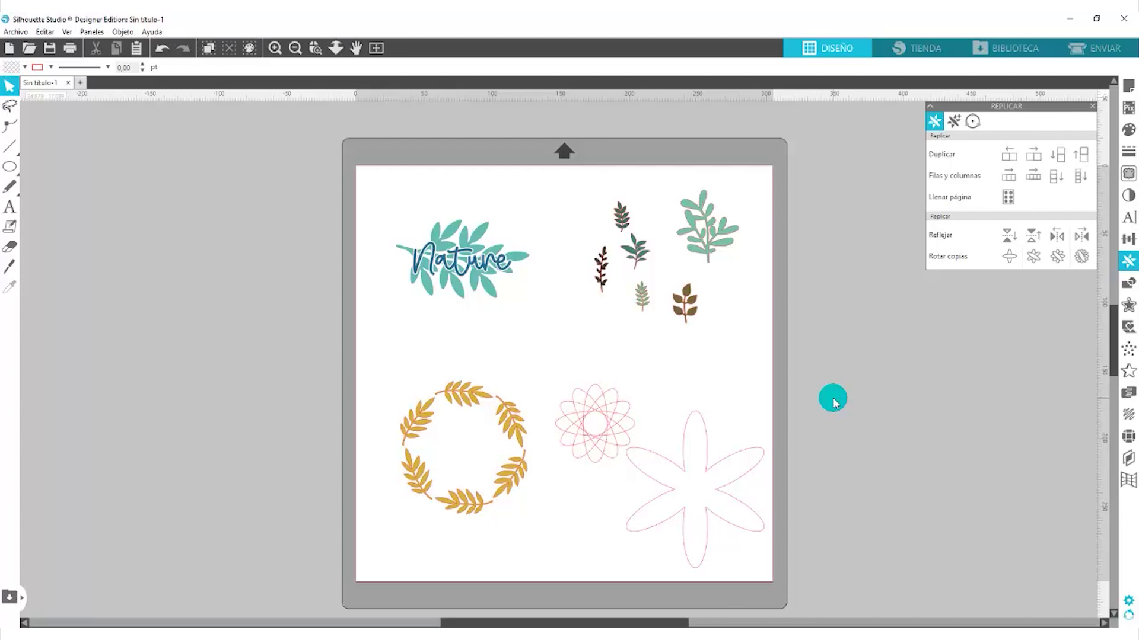
Step: Move the rosette up between the leaf sprigs and the wreath, and shift the welded flower slightly up and left
left_click_drag(531, 335, 678, 513)
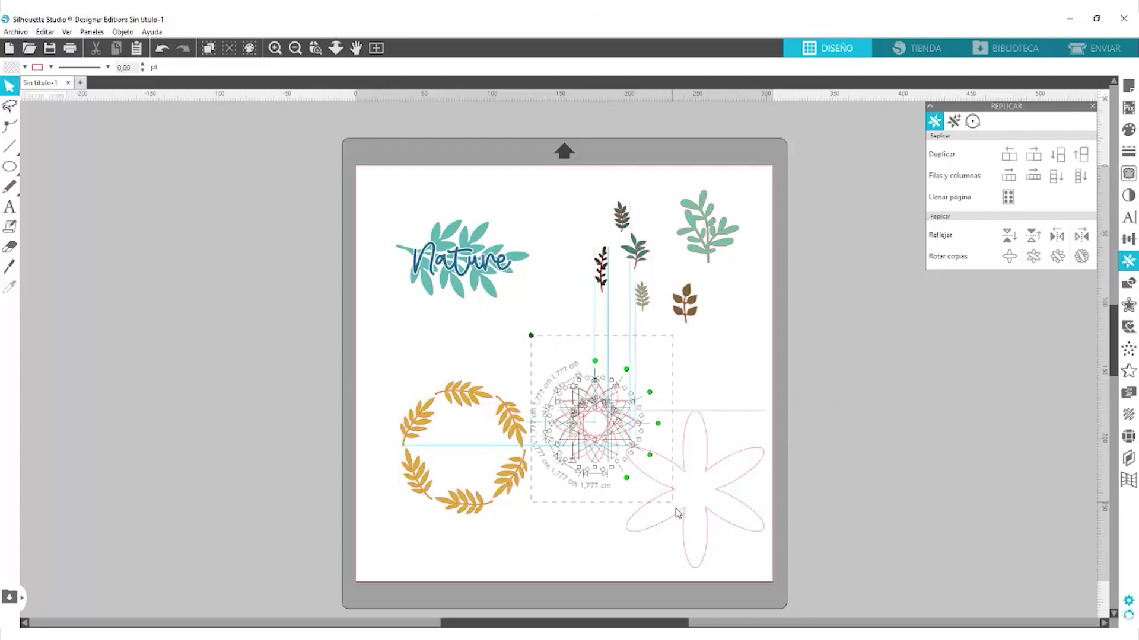
left_click_drag(610, 432, 591, 381)
left_click(679, 457)
left_click_drag(679, 458, 685, 476)
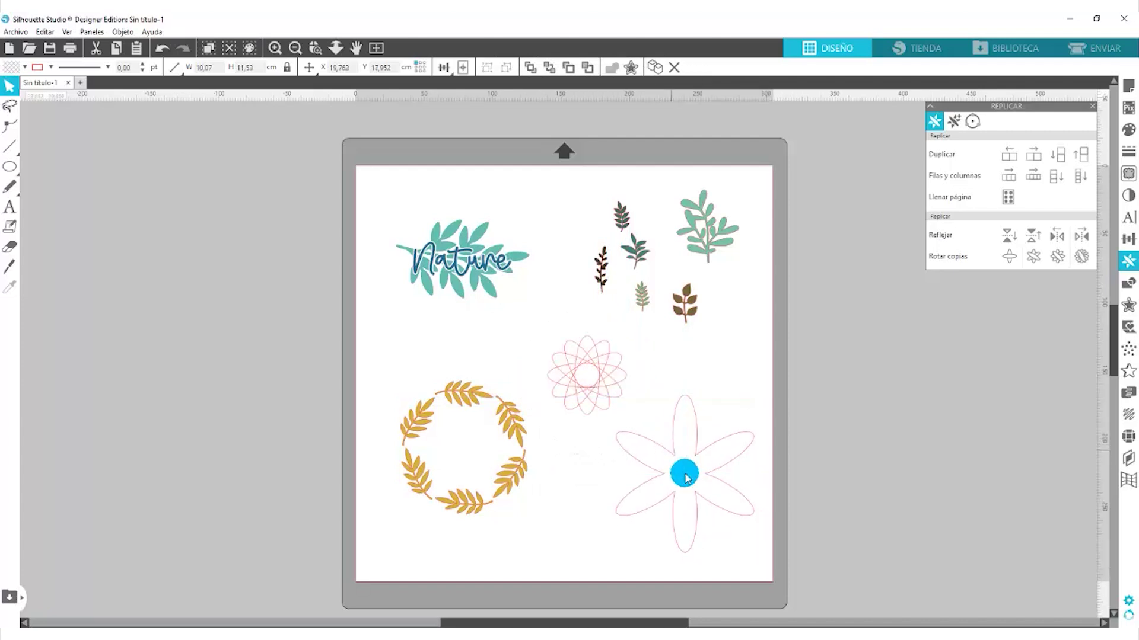
left_click(800, 557)
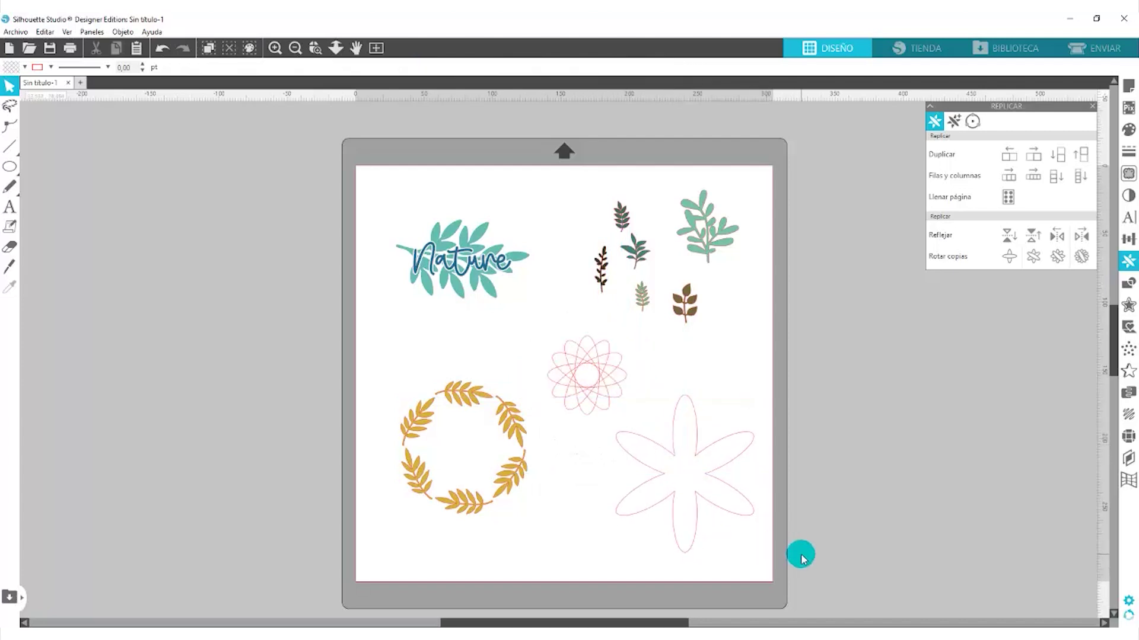